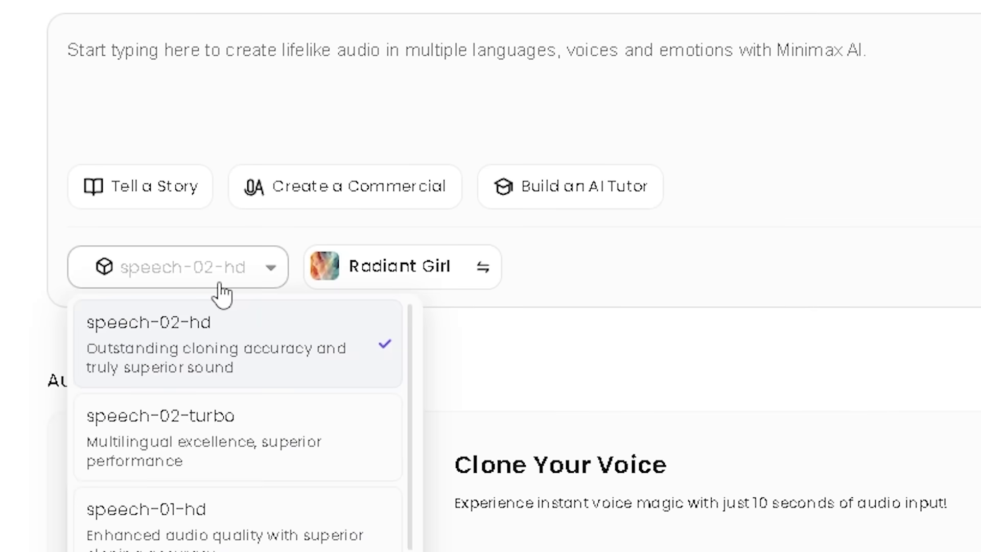
Keep speech-02-hd, sign in with Google, and go to the Text to Speech page
{"action": "left_click", "coordinate": [207, 356]}
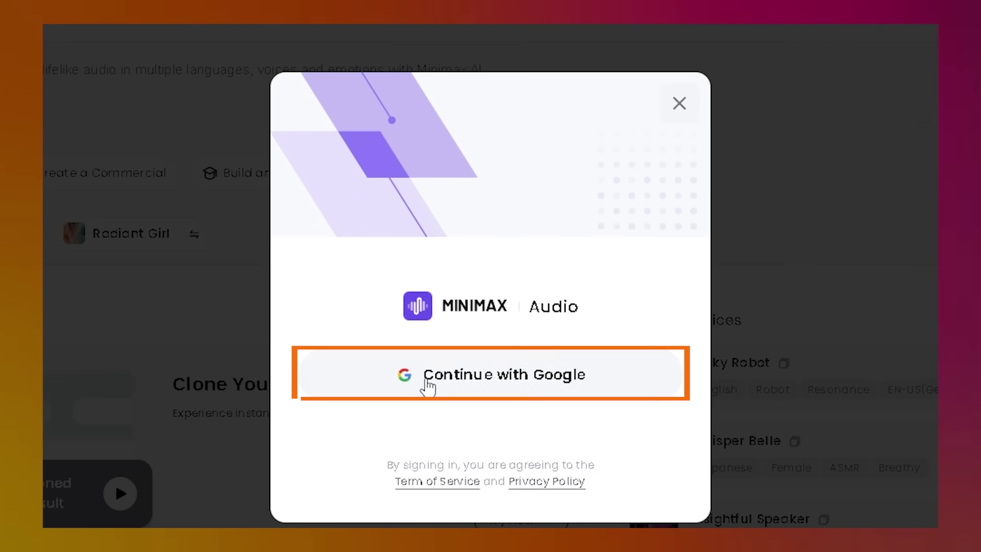
{"action": "left_click", "coordinate": [427, 384]}
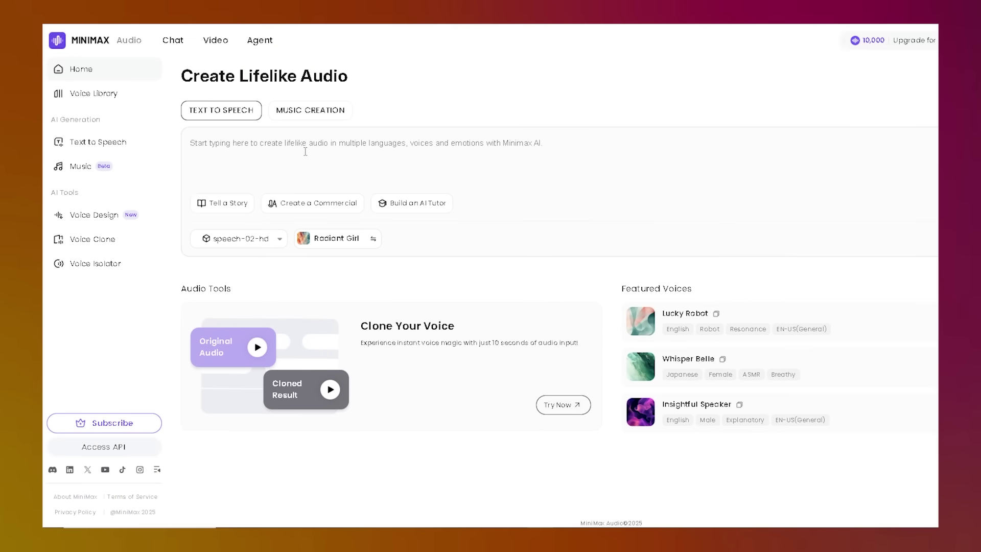
{"action": "left_click", "coordinate": [104, 238]}
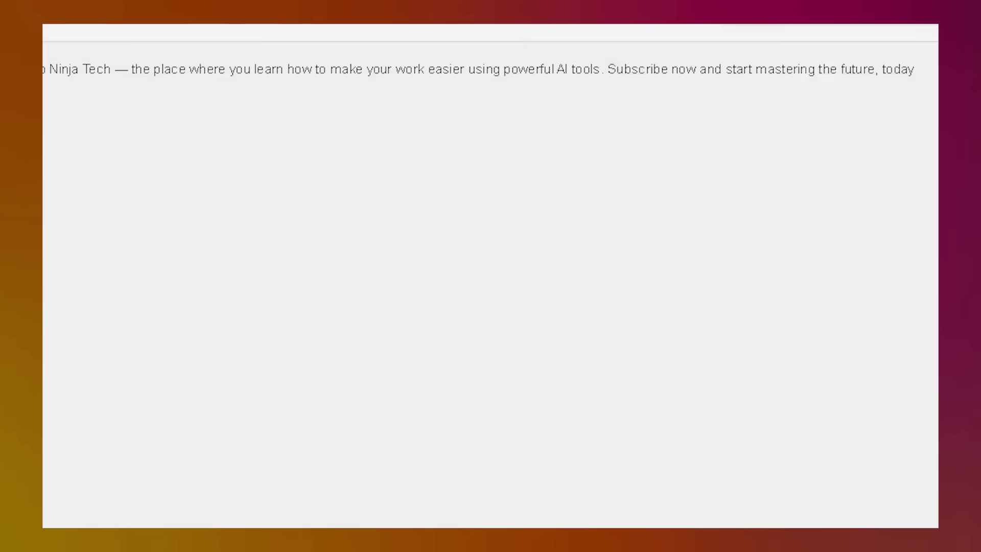
{"action": "left_click", "coordinate": [350, 479]}
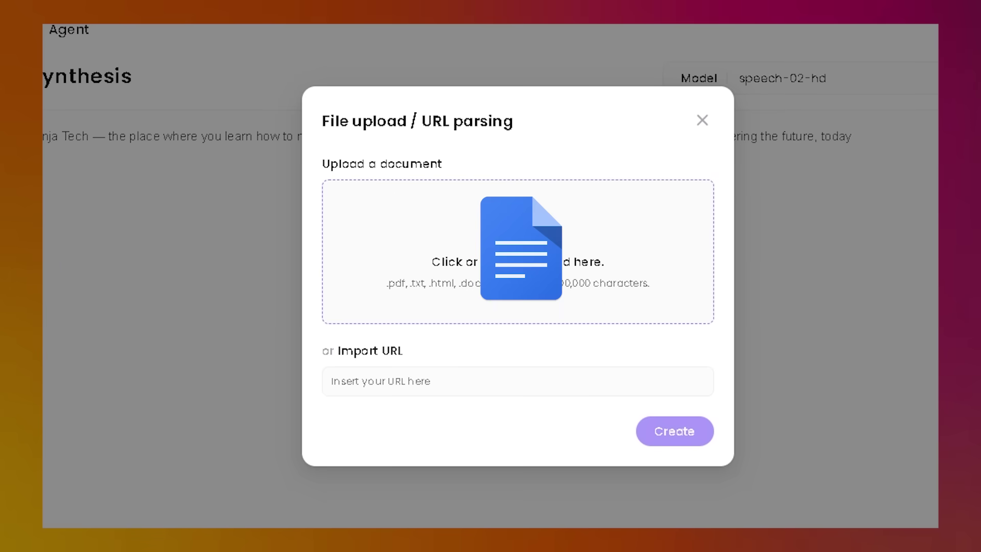
{"action": "left_click", "coordinate": [402, 380]}
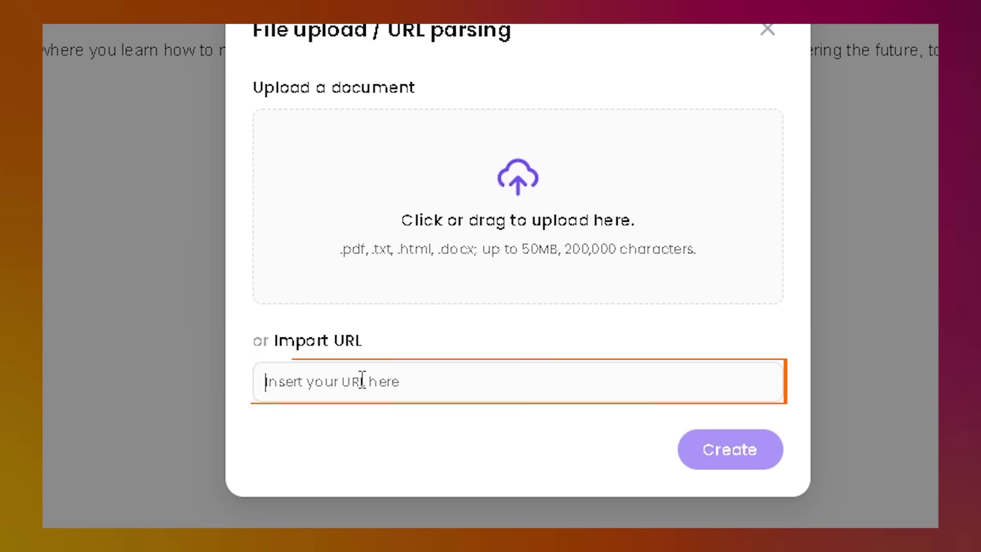
{"action": "left_click", "coordinate": [772, 34]}
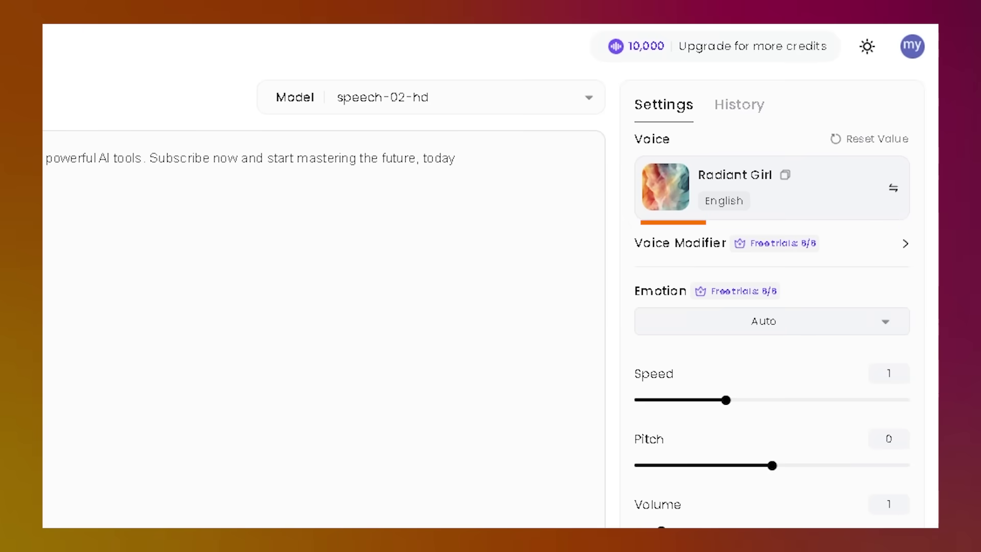
{"action": "left_click", "coordinate": [893, 188]}
{"action": "scroll", "coordinate": [483, 276], "scroll_direction": "down", "scroll_amount": 10}
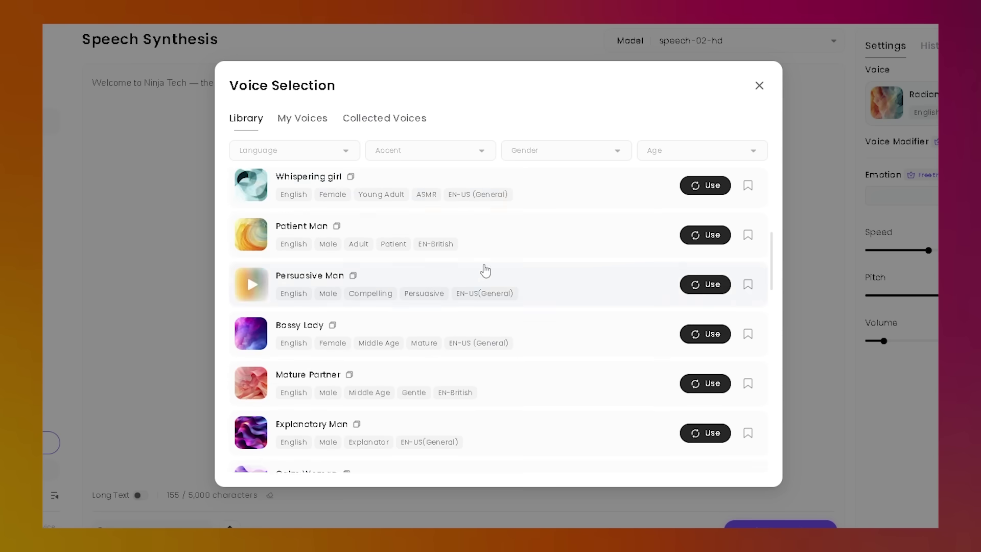
{"action": "scroll", "coordinate": [483, 283], "scroll_direction": "down", "scroll_amount": 10}
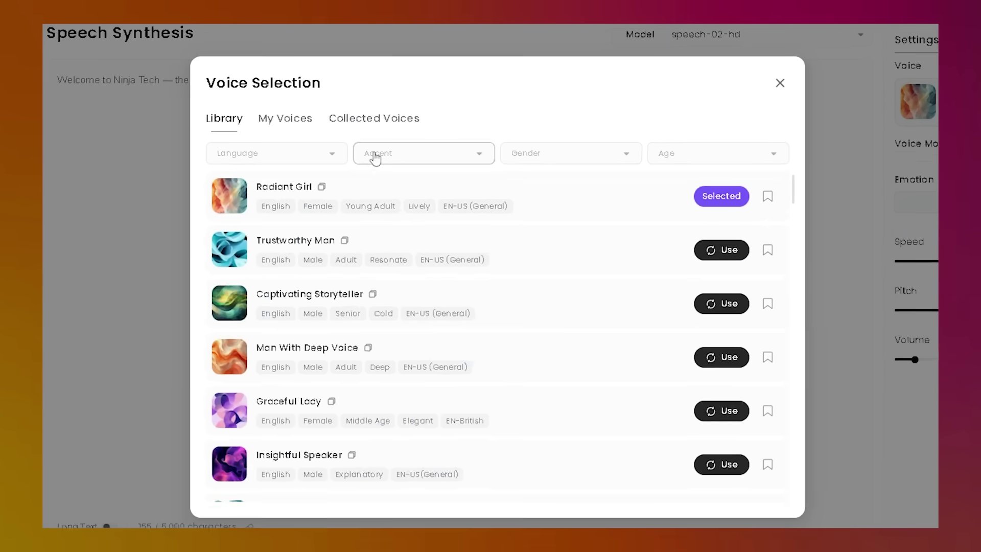
{"action": "left_click", "coordinate": [352, 153]}
{"action": "left_click", "coordinate": [339, 170]}
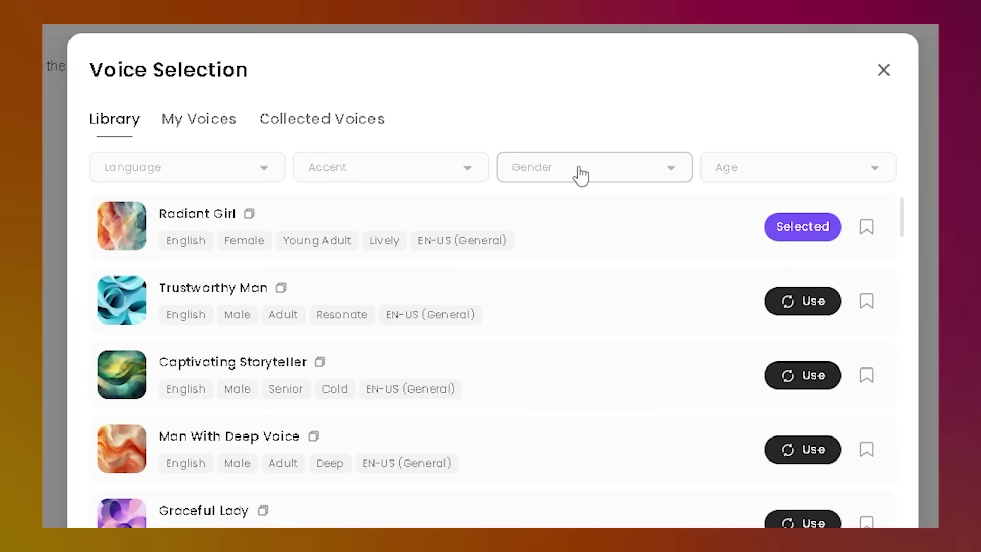
{"action": "left_click", "coordinate": [779, 176]}
{"action": "left_click", "coordinate": [116, 234]}
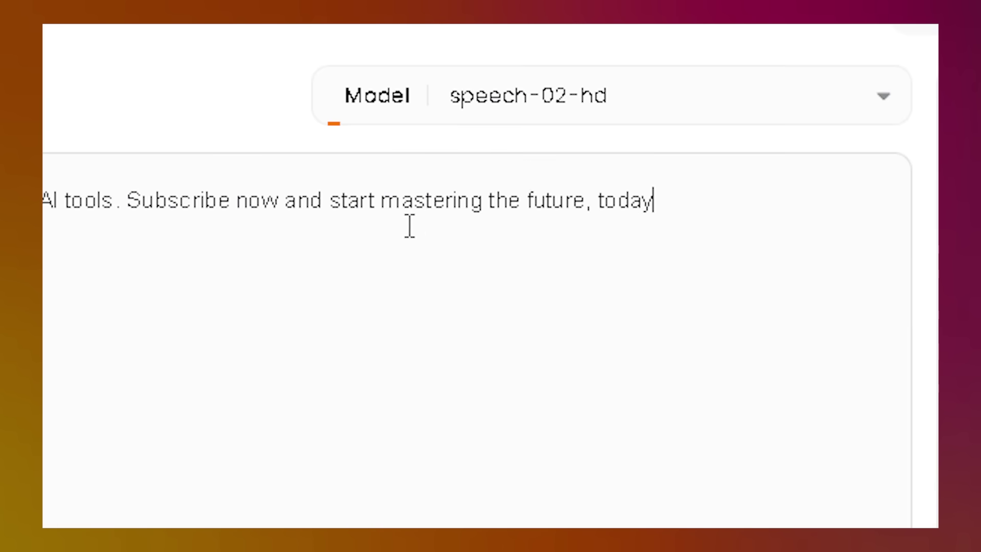
Keep speech-02-hd as the model and Auto emotion, then move to the Voice Library
{"action": "left_click", "coordinate": [634, 123]}
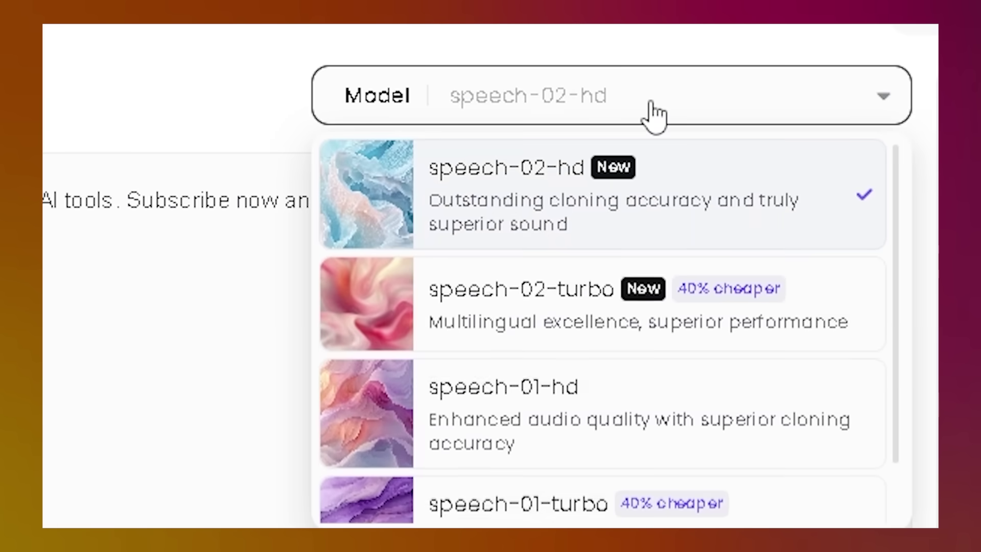
{"action": "left_click", "coordinate": [571, 209]}
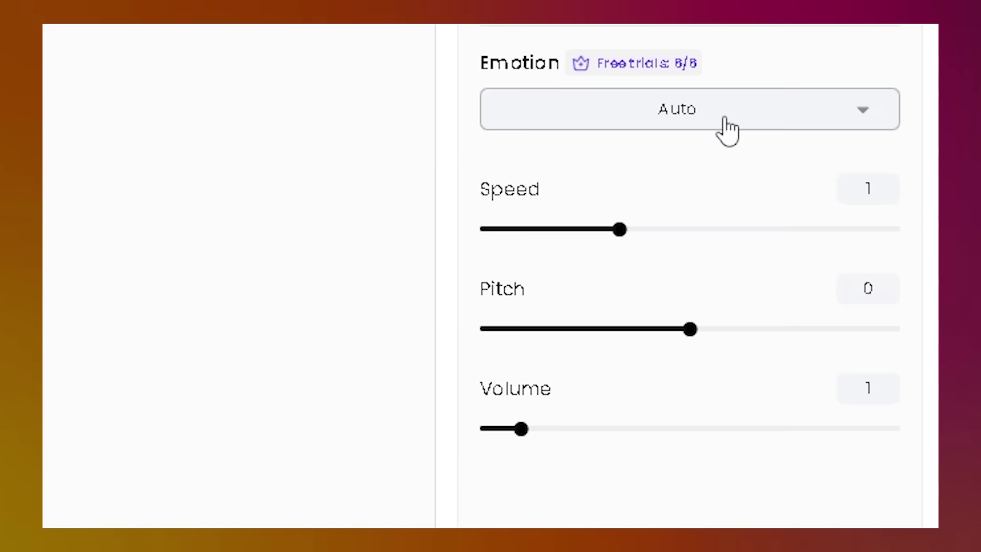
{"action": "left_click", "coordinate": [725, 128]}
{"action": "left_click", "coordinate": [727, 130]}
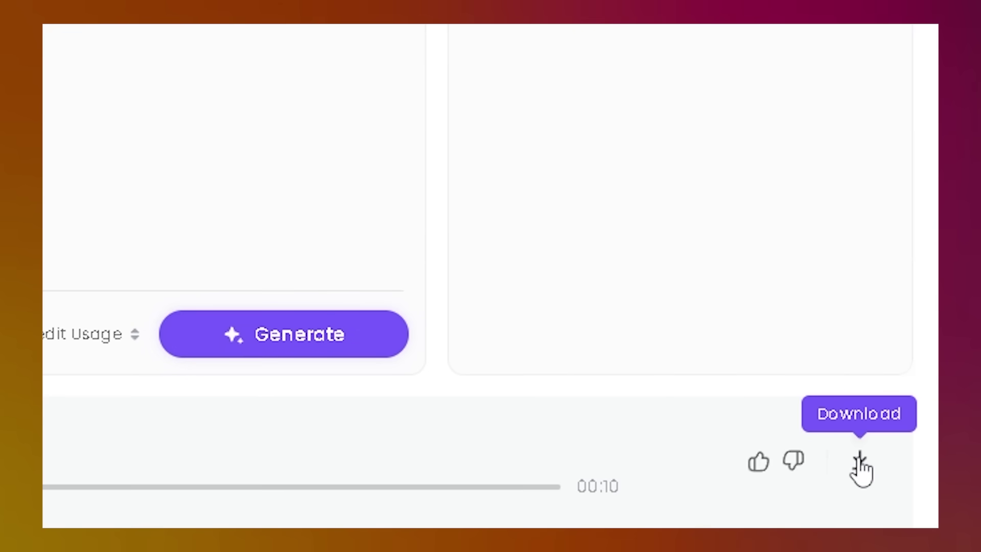
{"action": "mouse_move", "coordinate": [217, 399]}
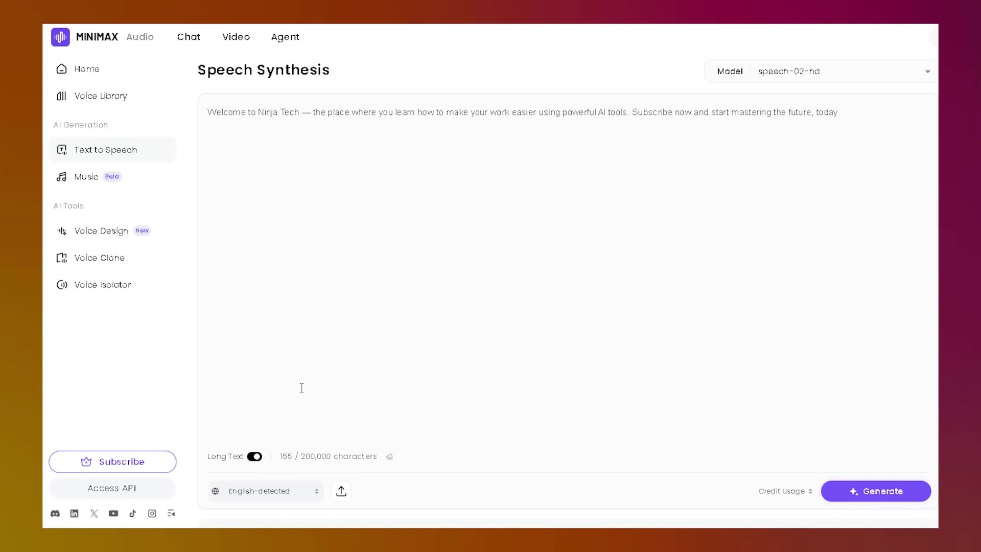
{"action": "left_click", "coordinate": [84, 103]}
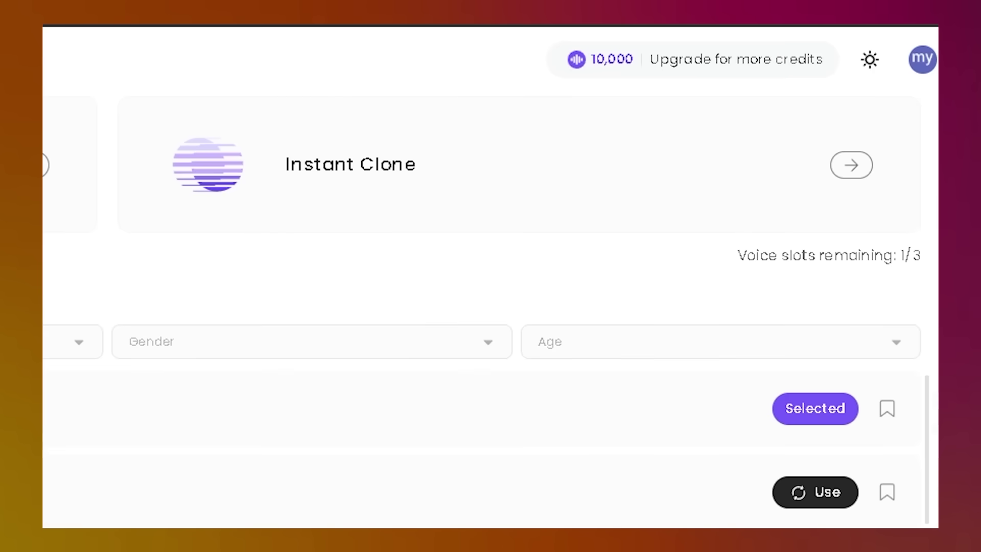
Instant-clone 'My Voice' from My Voice.mp3 in English, with usage rights confirmed
{"action": "left_click", "coordinate": [415, 189]}
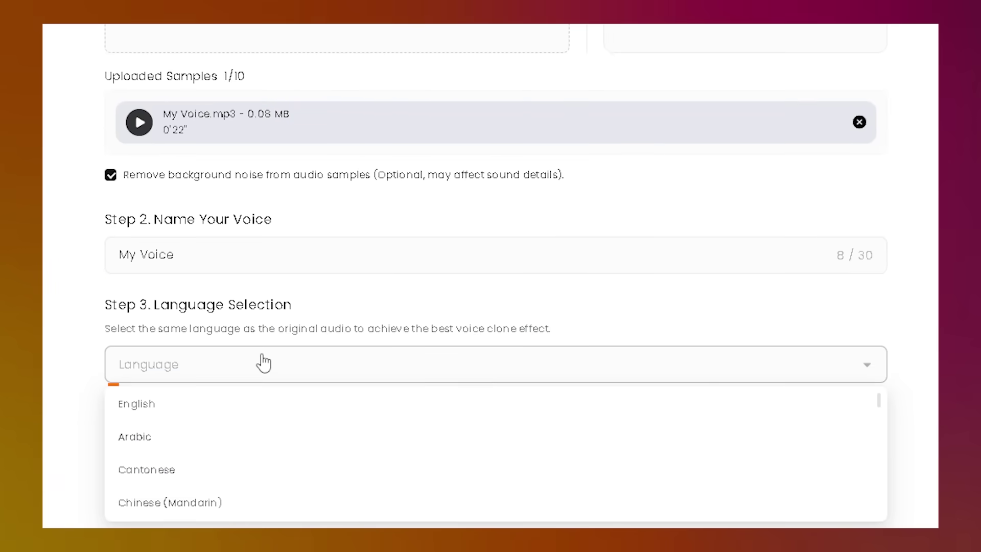
{"action": "left_click", "coordinate": [236, 404]}
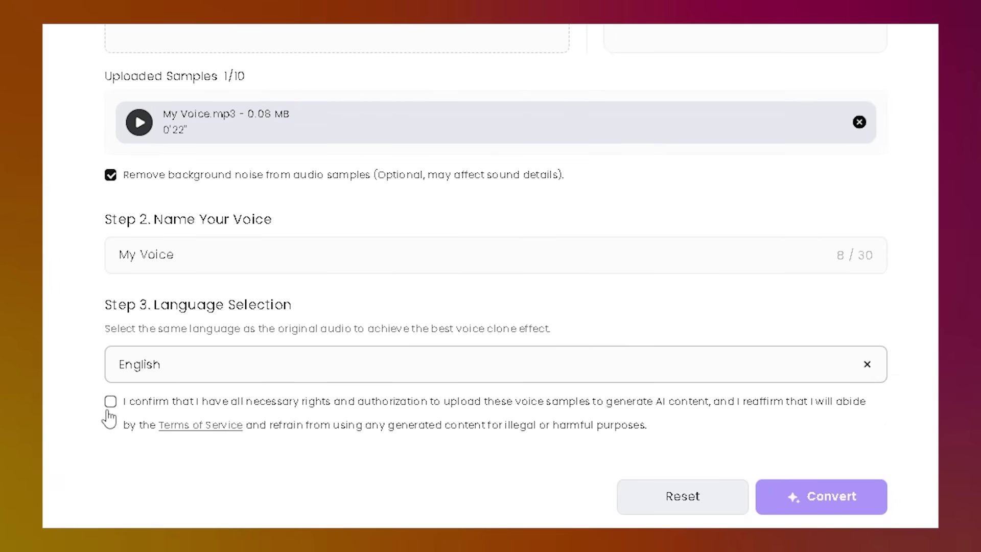
{"action": "left_click", "coordinate": [110, 402]}
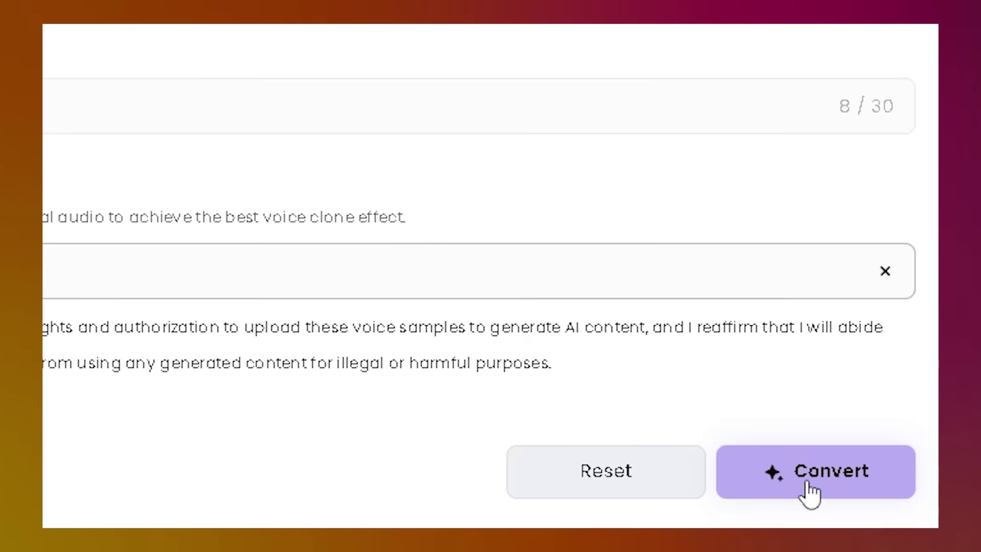
{"action": "left_click", "coordinate": [810, 493]}
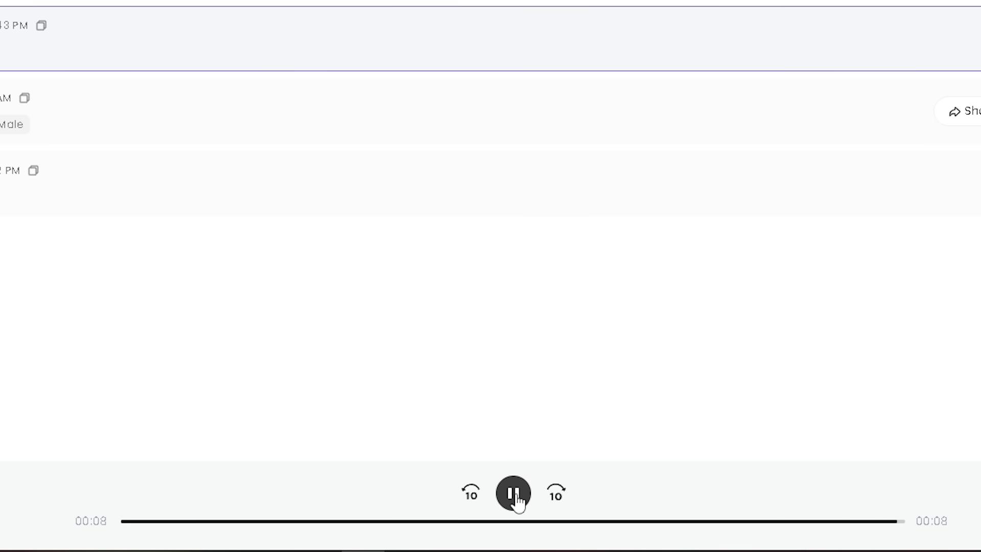
Show the My Voices list containing the new cloned voice
{"action": "left_click", "coordinate": [245, 116]}
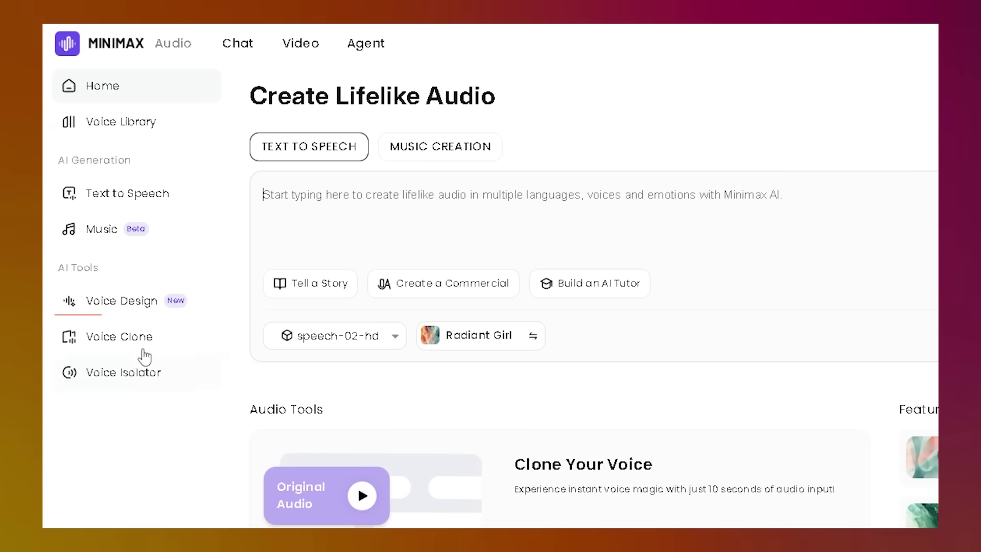
Design voices from the calm, soft British female prompt, preview Voice 1 and select it
{"action": "left_click", "coordinate": [123, 304]}
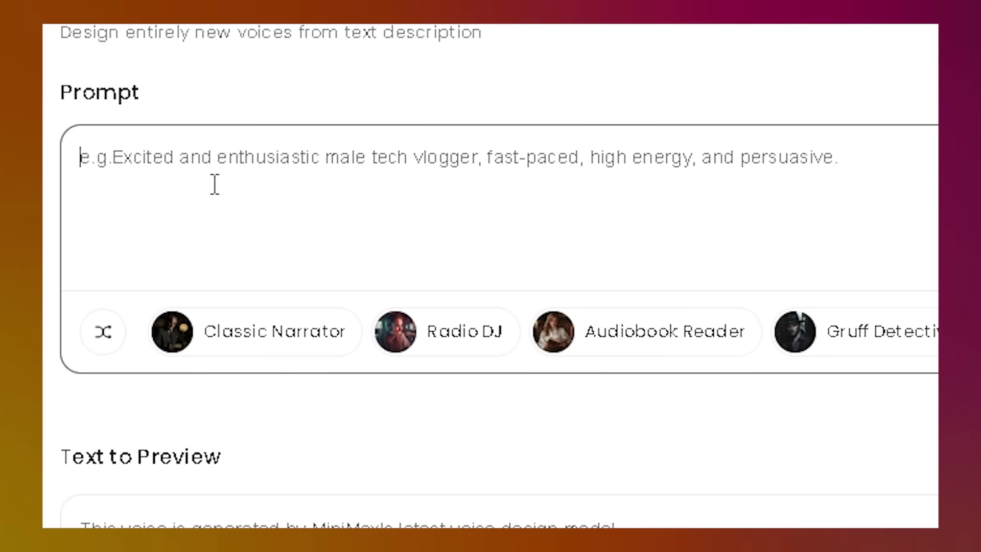
{"action": "type", "text": "calm female voice with a soft British accent"}
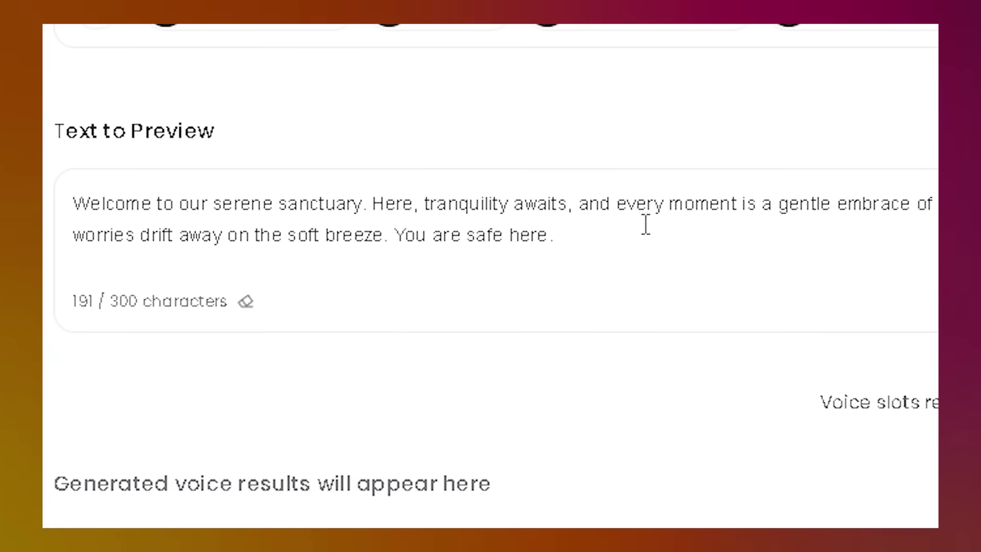
{"action": "key", "text": "ctrl+a"}
{"action": "type", "text": "calm female voice with a soft British accent"}
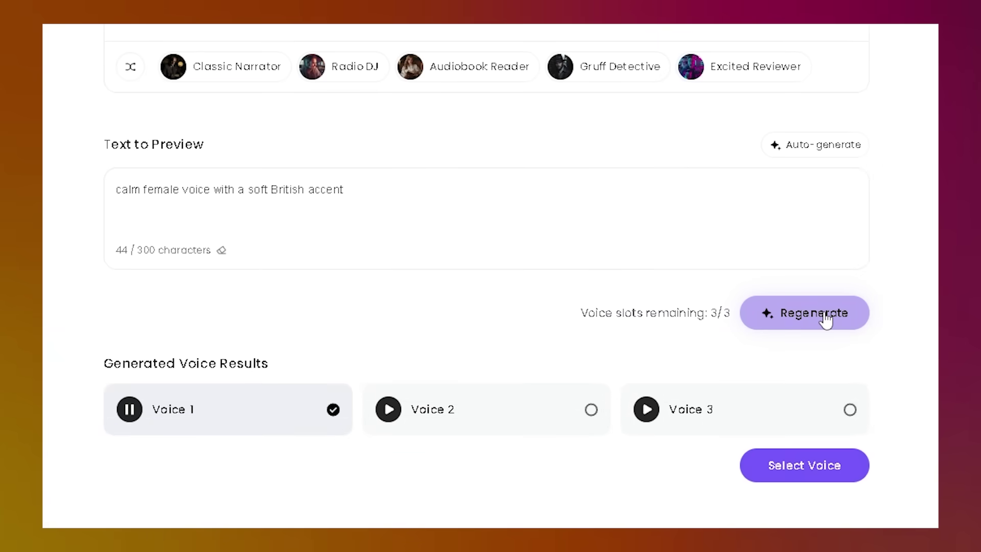
{"action": "left_click", "coordinate": [817, 313]}
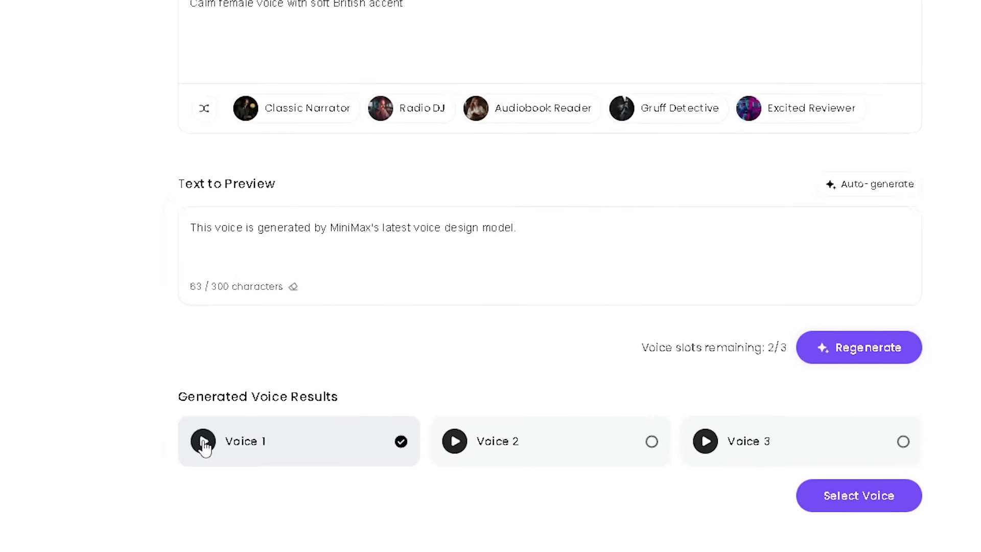
{"action": "left_click", "coordinate": [129, 409]}
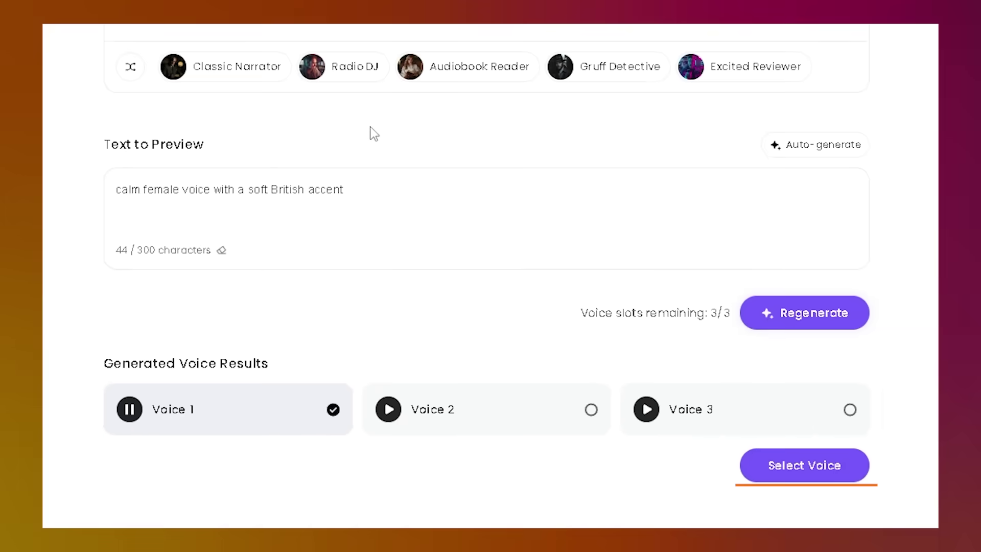
{"action": "left_click", "coordinate": [803, 464]}
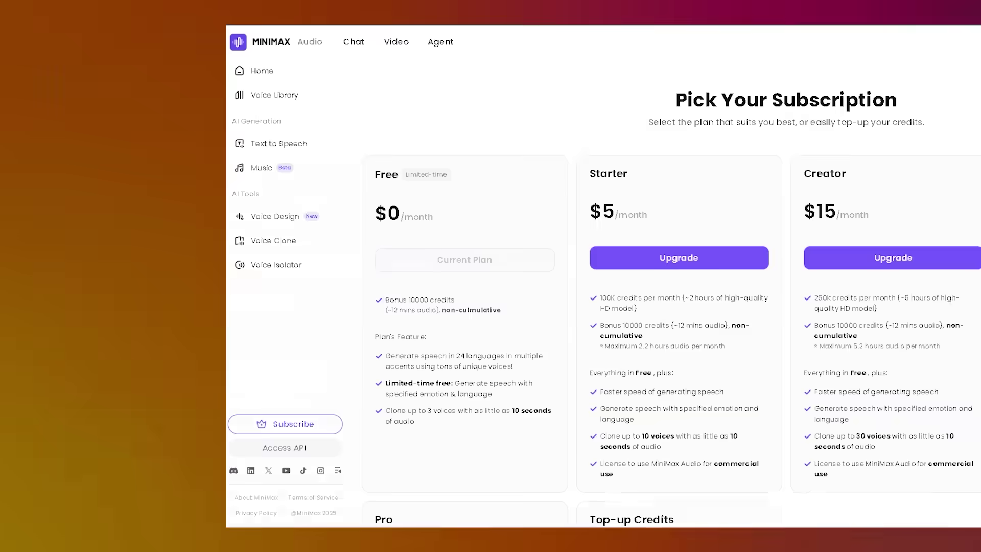
Scroll down to the Pro ($99/month) and Top-up Credits ($50 per million) cards
{"action": "scroll", "coordinate": [562, 286], "scroll_direction": "down", "scroll_amount": 5}
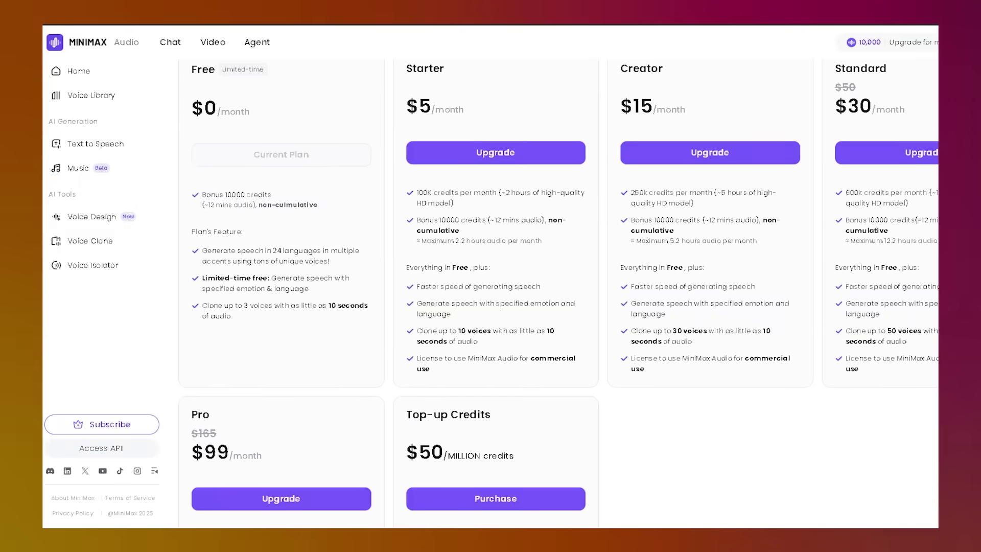
{"action": "scroll", "coordinate": [562, 286], "scroll_direction": "down", "scroll_amount": 3}
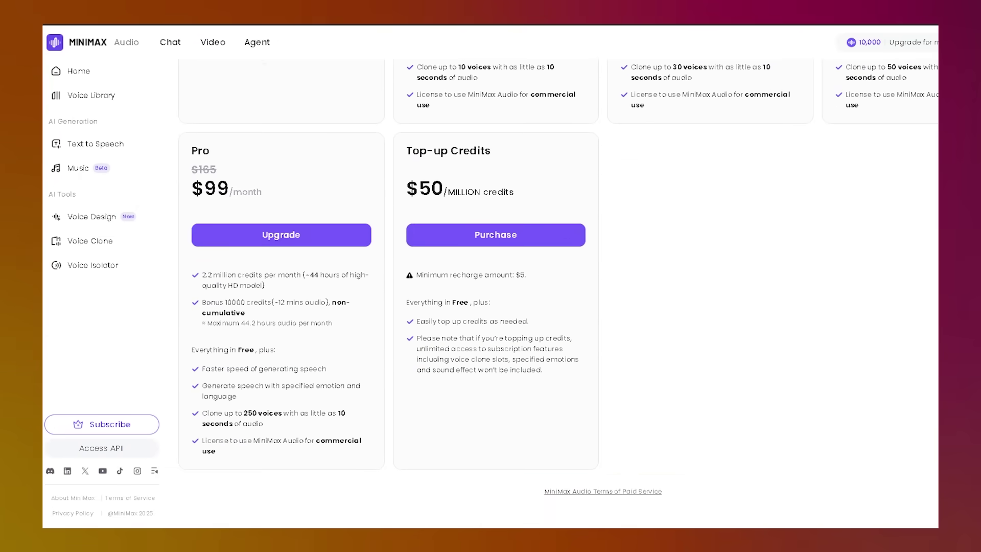